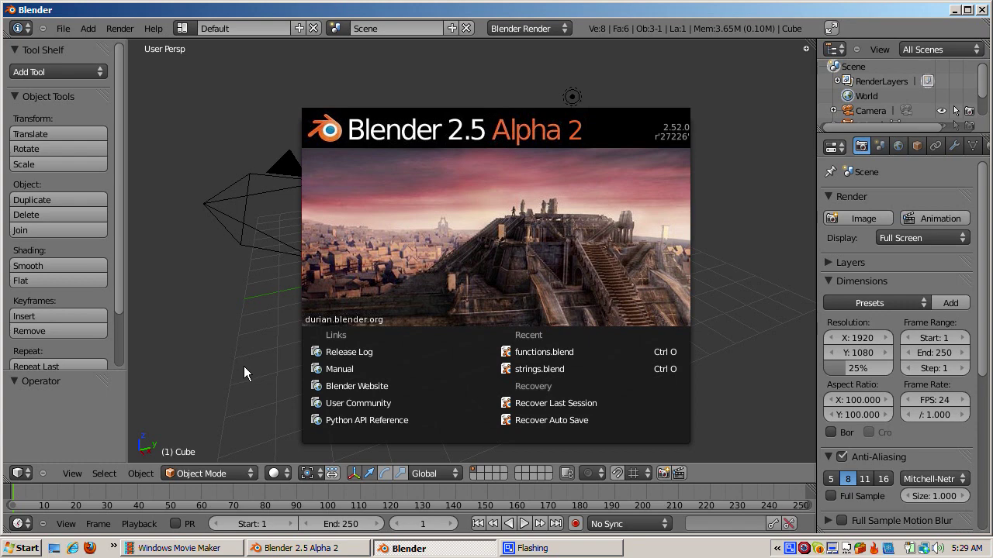
# Close the splash screen and look over the File menu, Outliner, timeline and render engine list.
pyautogui.click(245, 367)
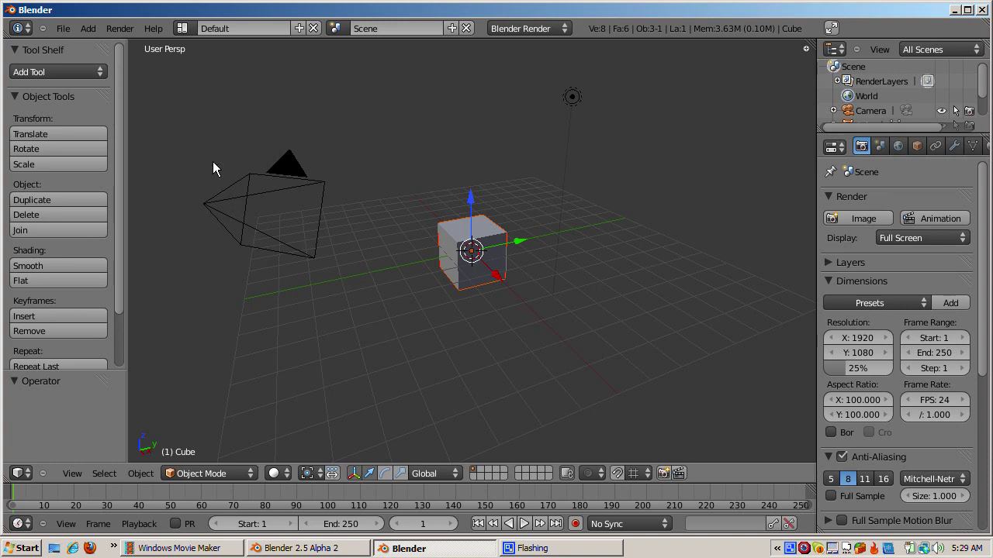
pyautogui.click(53, 25)
pyautogui.click(855, 115)
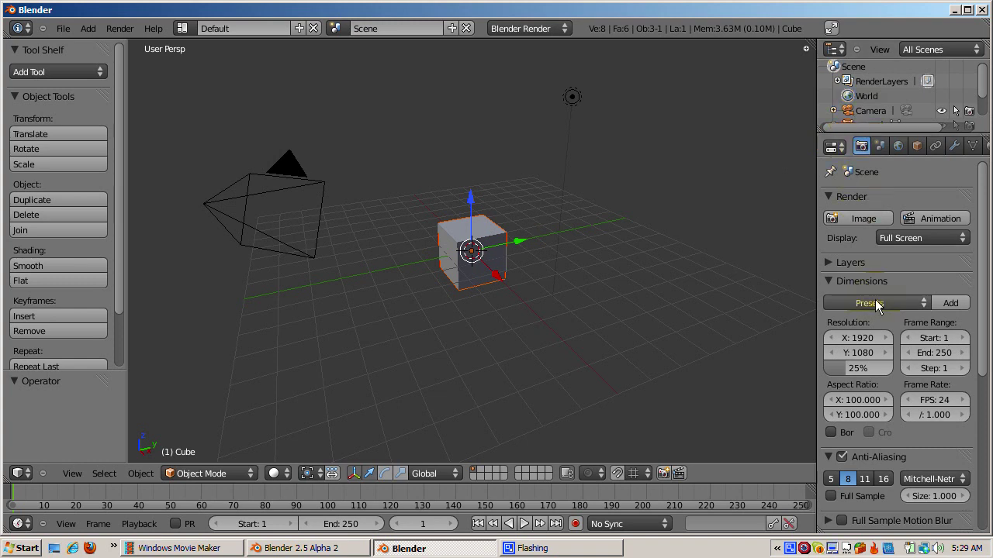
pyautogui.click(487, 518)
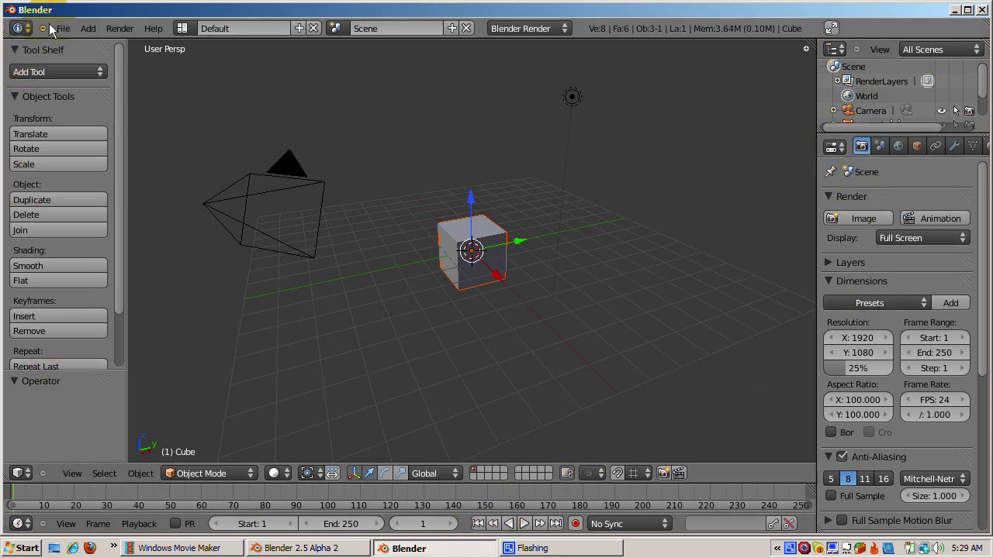
pyautogui.click(56, 318)
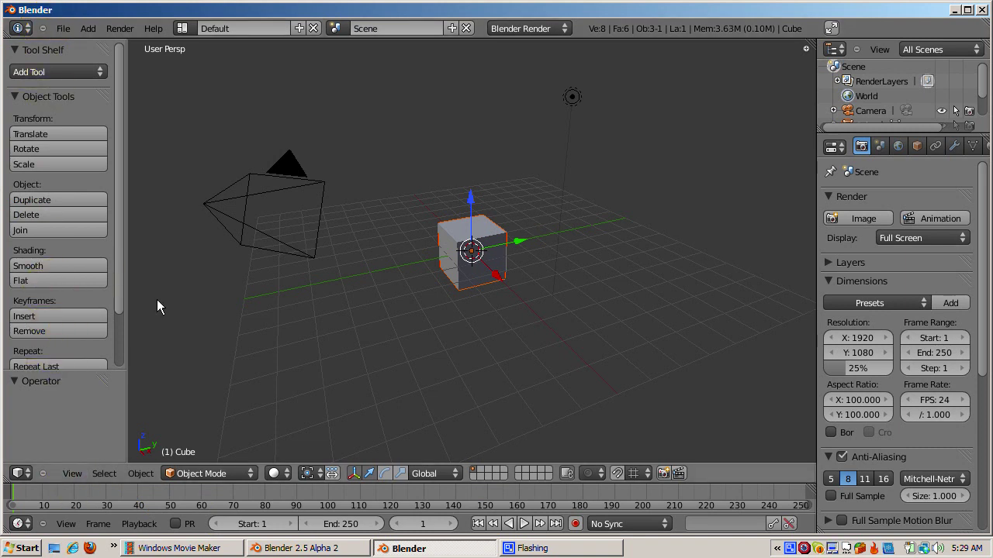
pyautogui.click(857, 49)
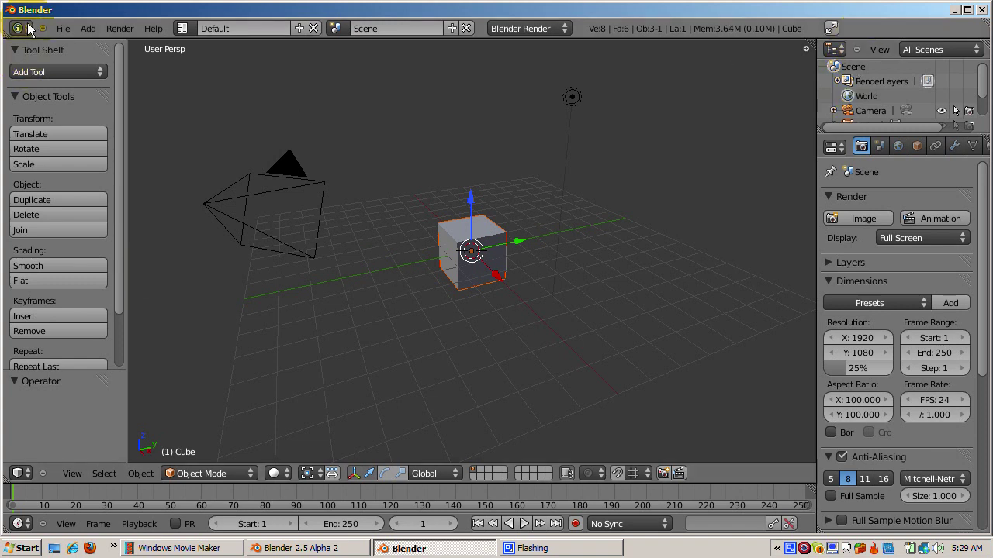
pyautogui.click(63, 29)
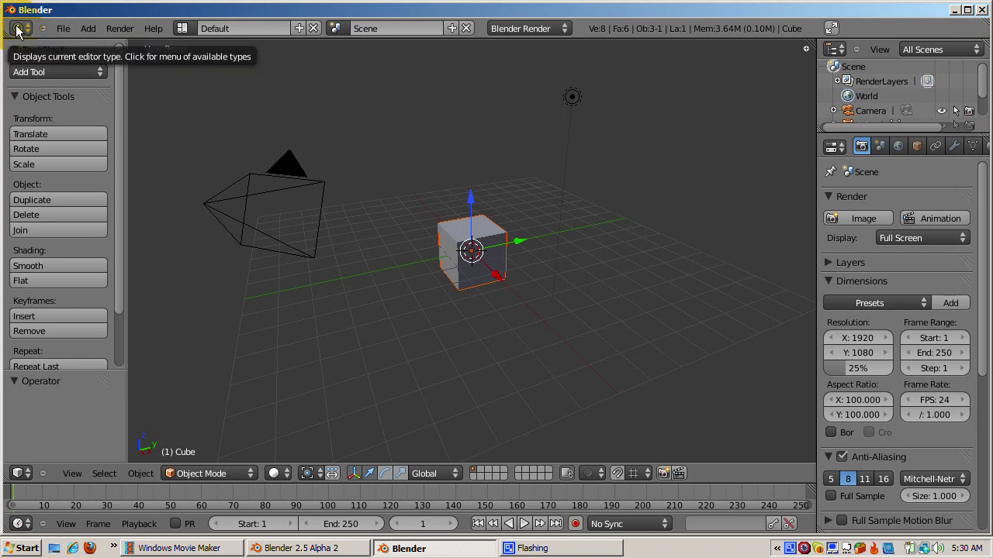
pyautogui.click(64, 29)
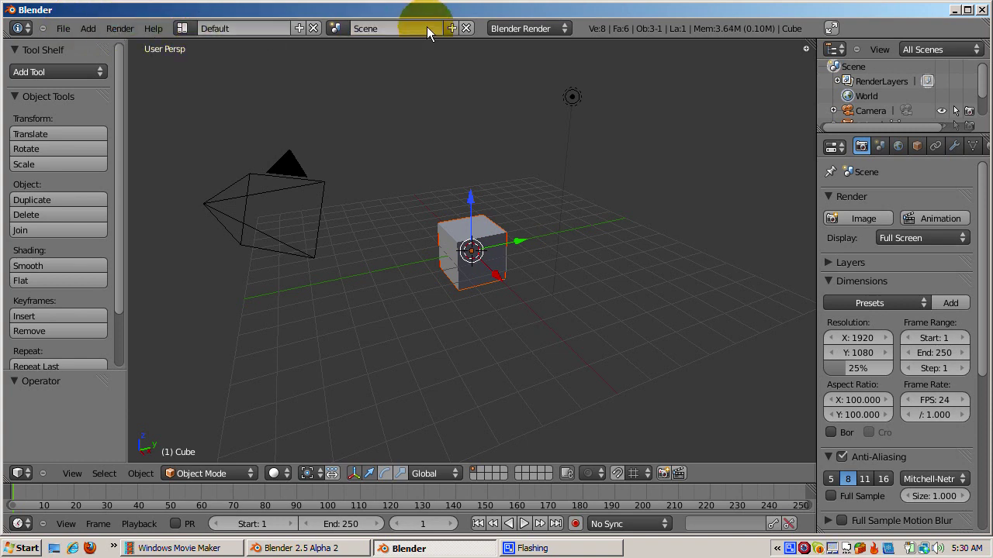
pyautogui.click(564, 29)
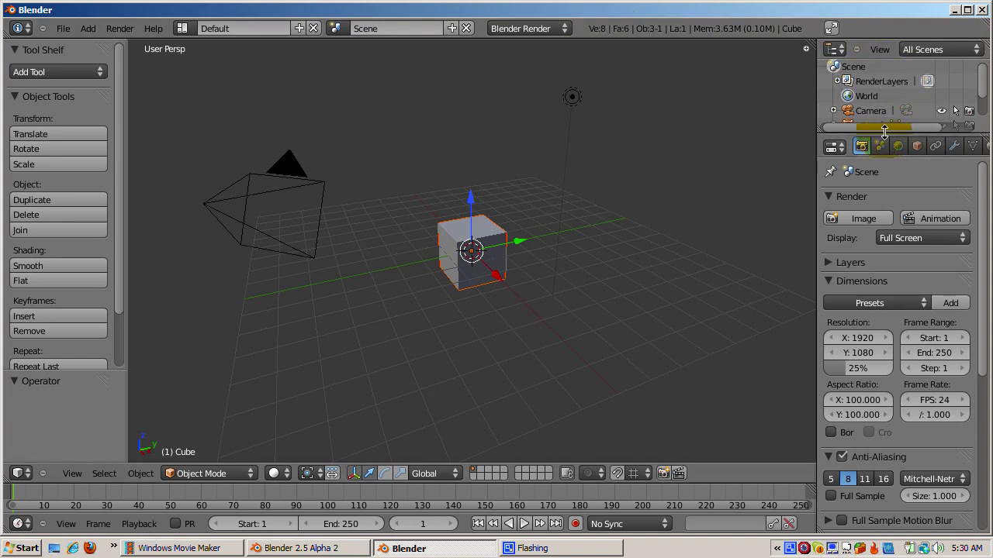
# Enlarge the Outliner to list Cube and Lamp, then browse the Properties tabs, ending on Scene.
pyautogui.moveTo(884, 132); pyautogui.dragTo(888, 158)
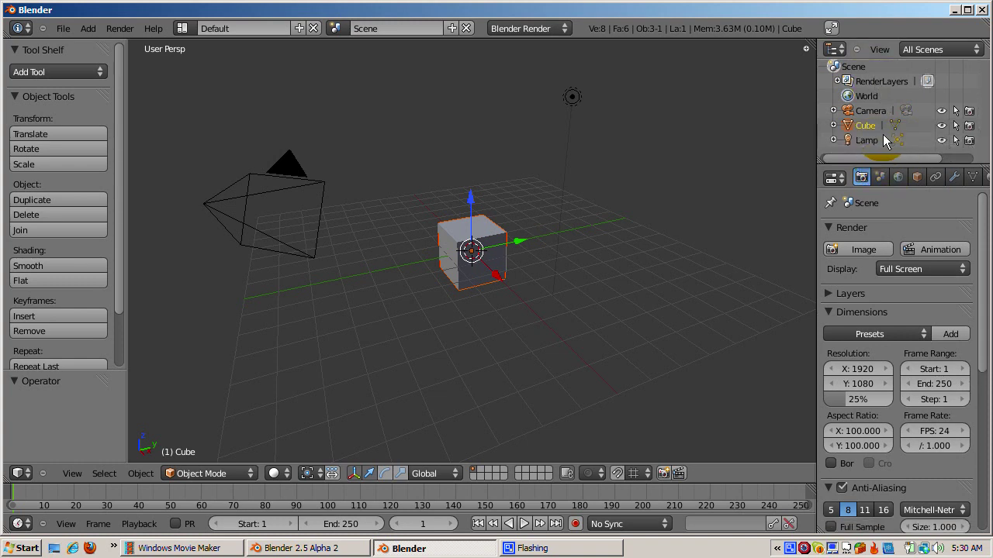
pyautogui.click(880, 175)
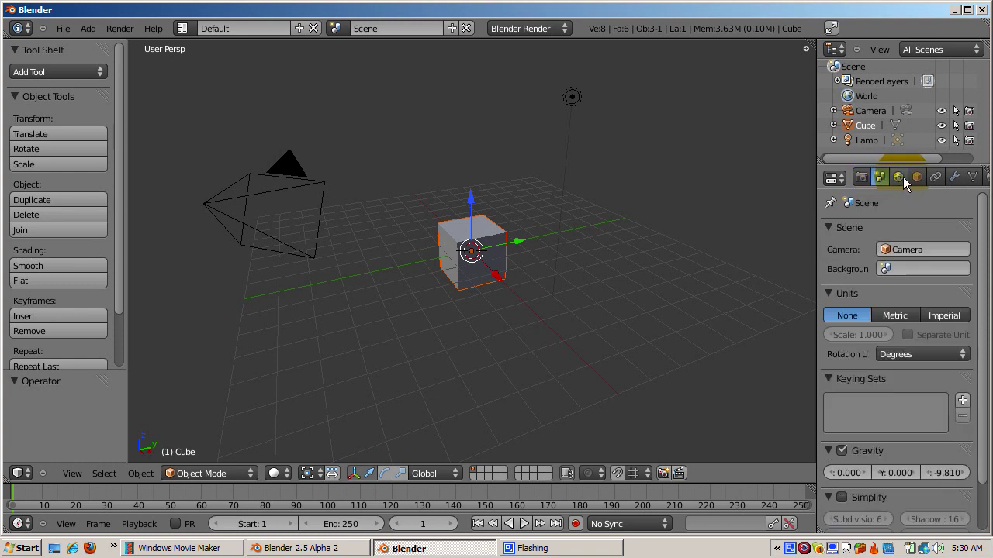
pyautogui.click(901, 176)
pyautogui.click(916, 178)
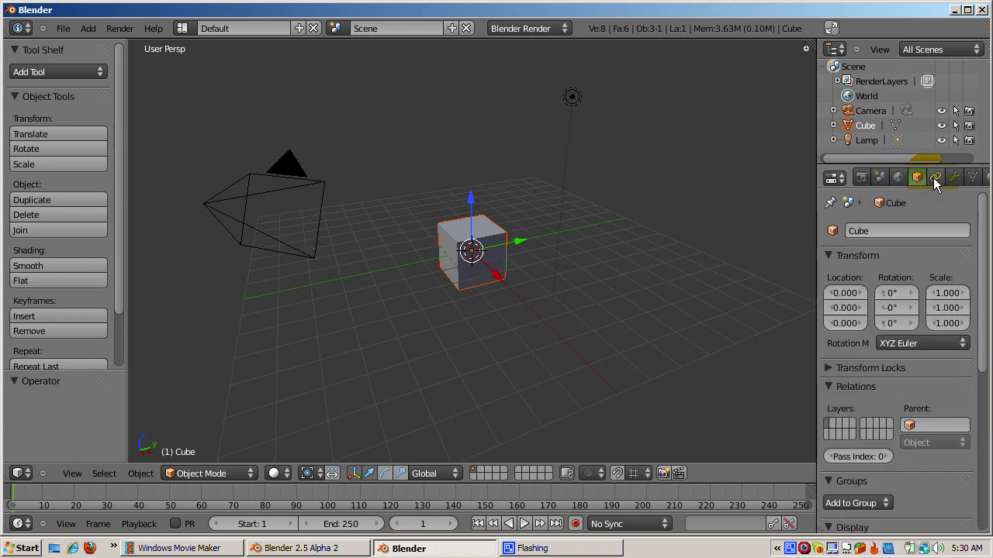
pyautogui.click(935, 178)
pyautogui.click(898, 177)
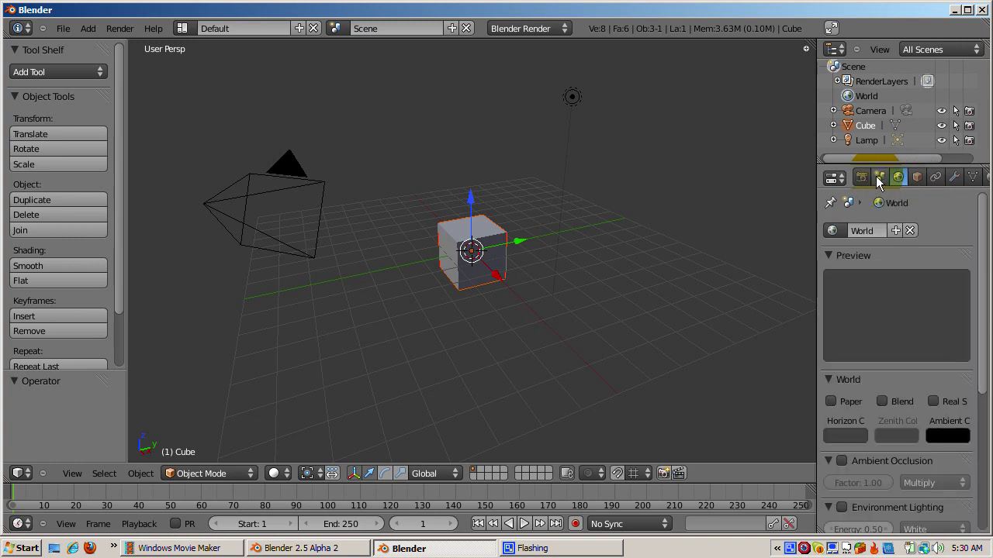
pyautogui.click(878, 174)
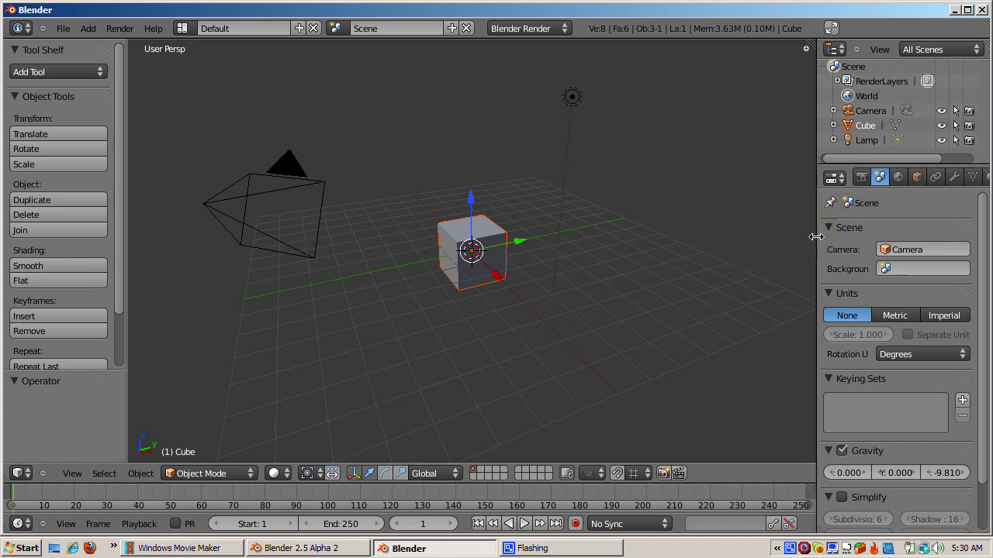
# Widen the Properties area and browse the Scene and Units panels and the World tab.
pyautogui.moveTo(816, 237); pyautogui.dragTo(667, 235)
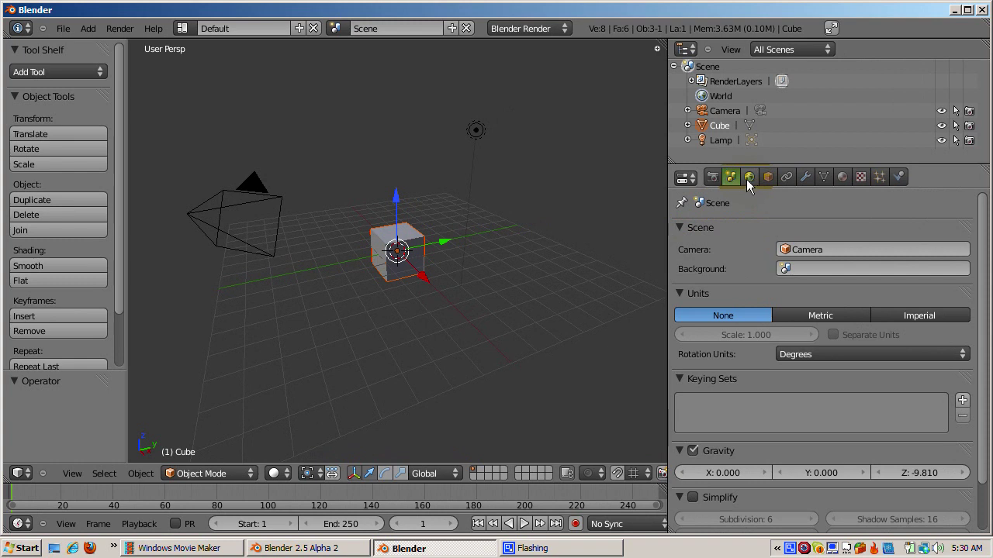
pyautogui.click(679, 227)
pyautogui.click(680, 227)
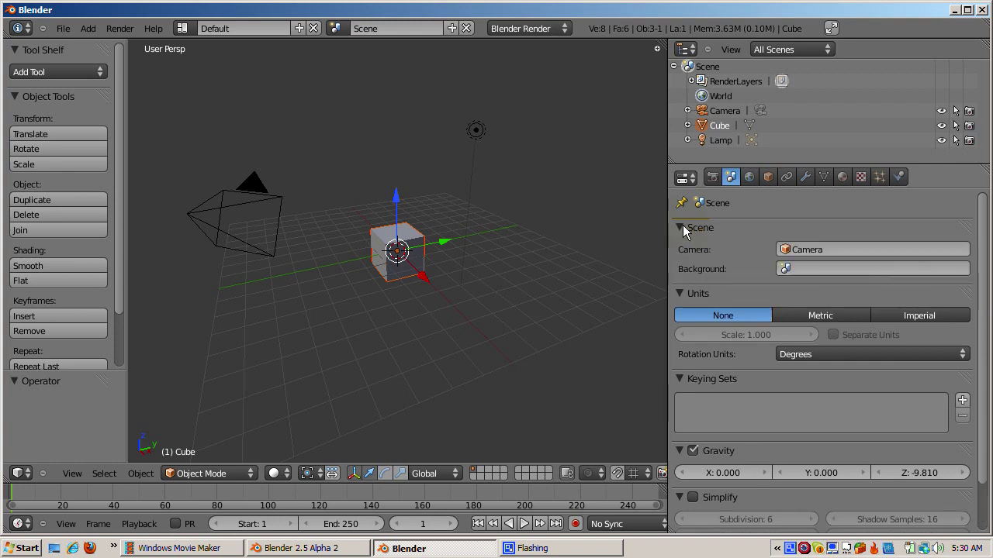
pyautogui.click(678, 293)
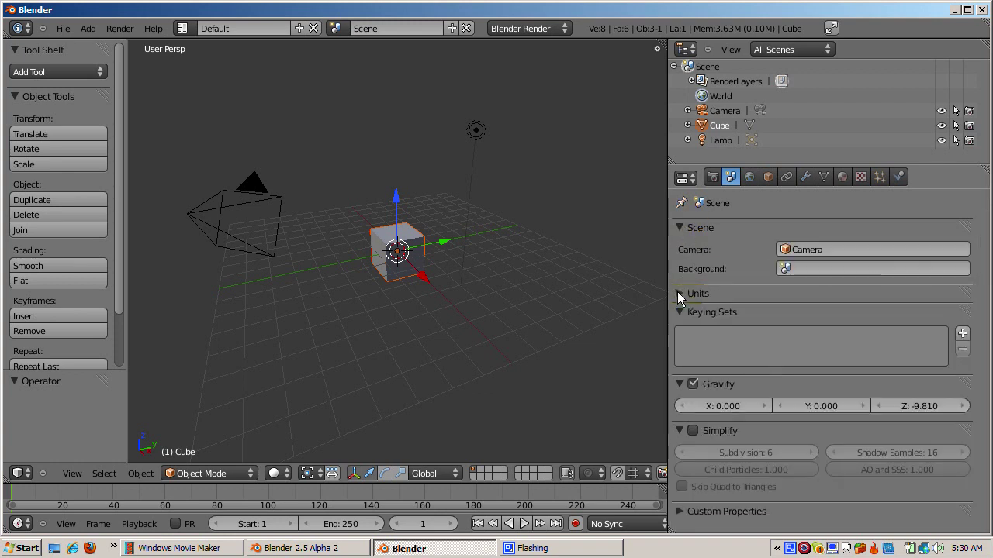
pyautogui.click(677, 293)
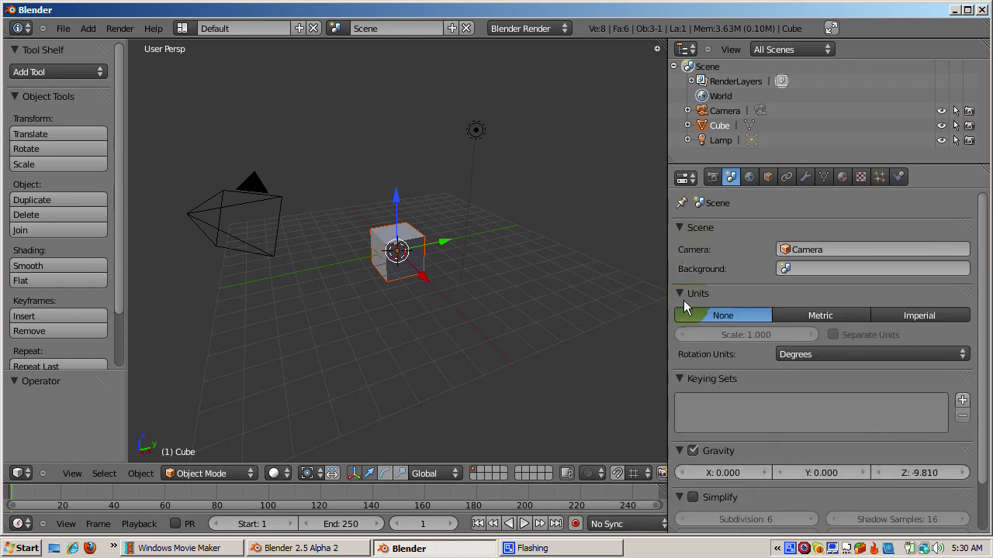
pyautogui.click(747, 179)
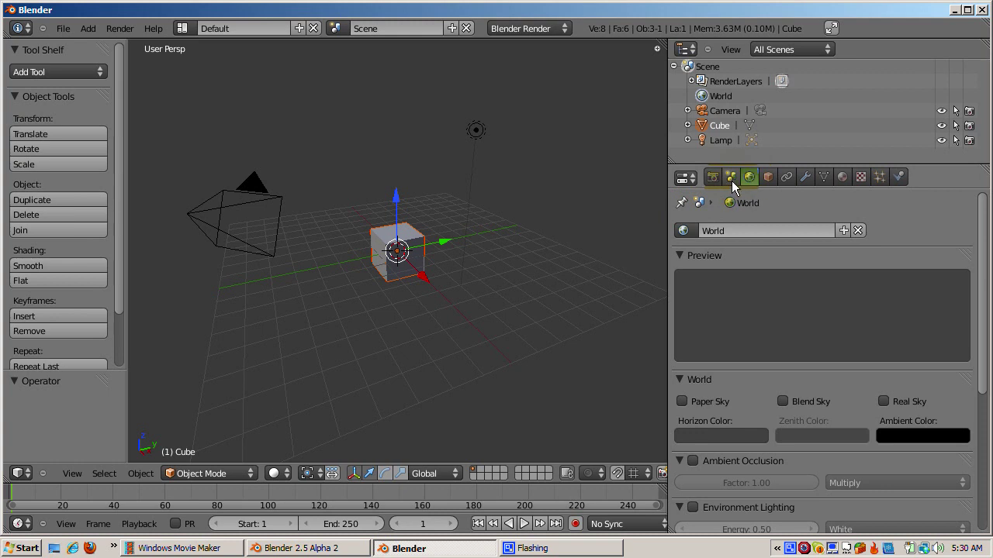
pyautogui.click(731, 177)
pyautogui.click(680, 228)
pyautogui.click(679, 226)
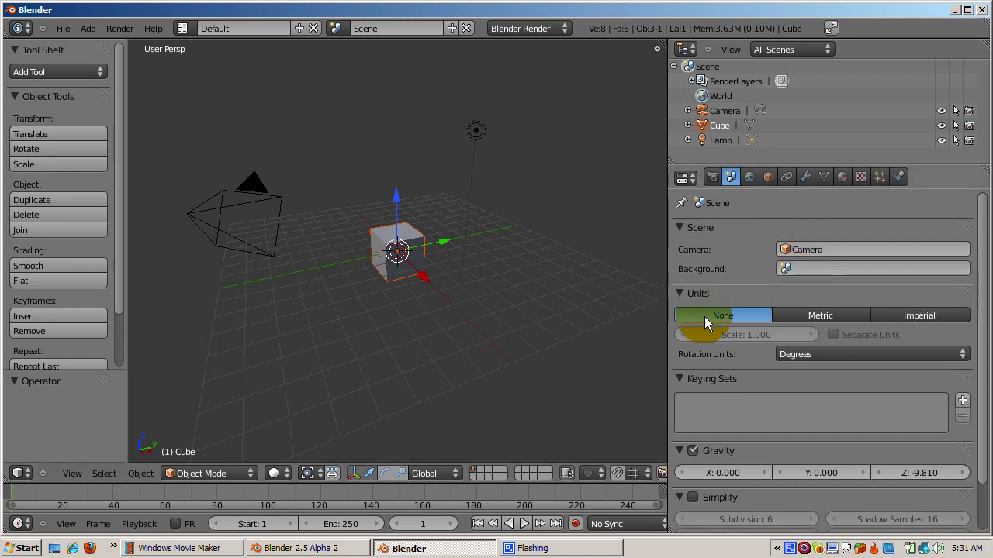
# Set scene units to Imperial with scale 1.000, then widen the 3D viewport again.
pyautogui.click(814, 315)
pyautogui.click(914, 315)
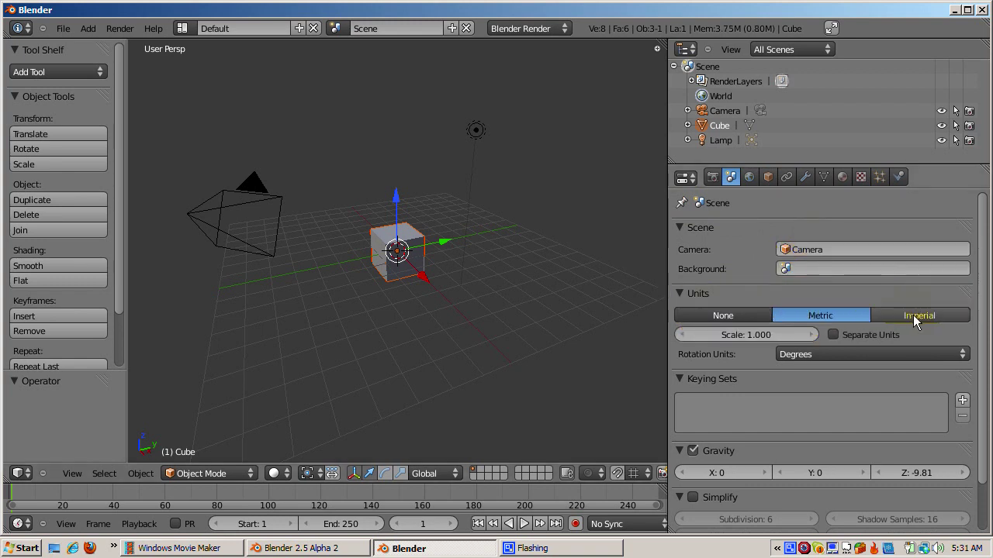
pyautogui.click(769, 337)
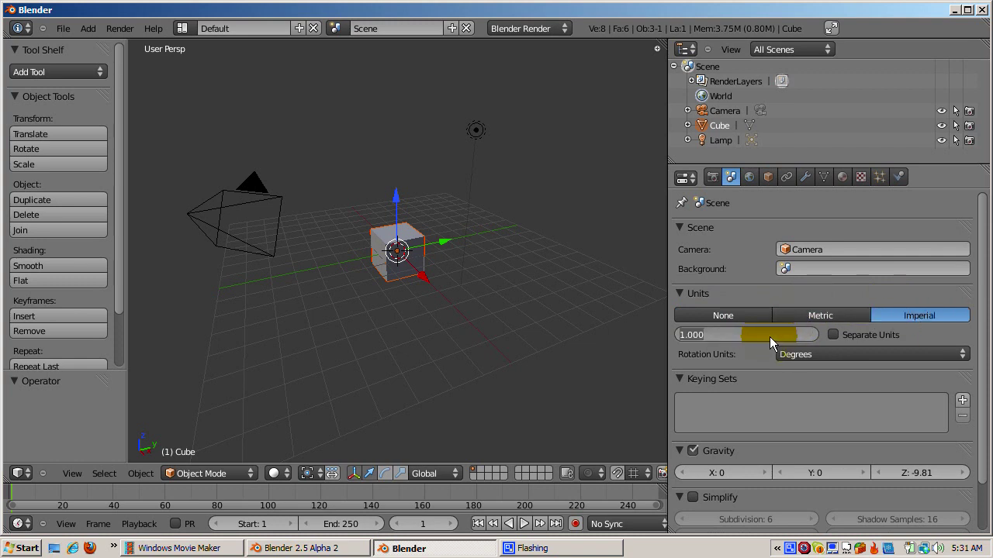
pyautogui.press('Return')
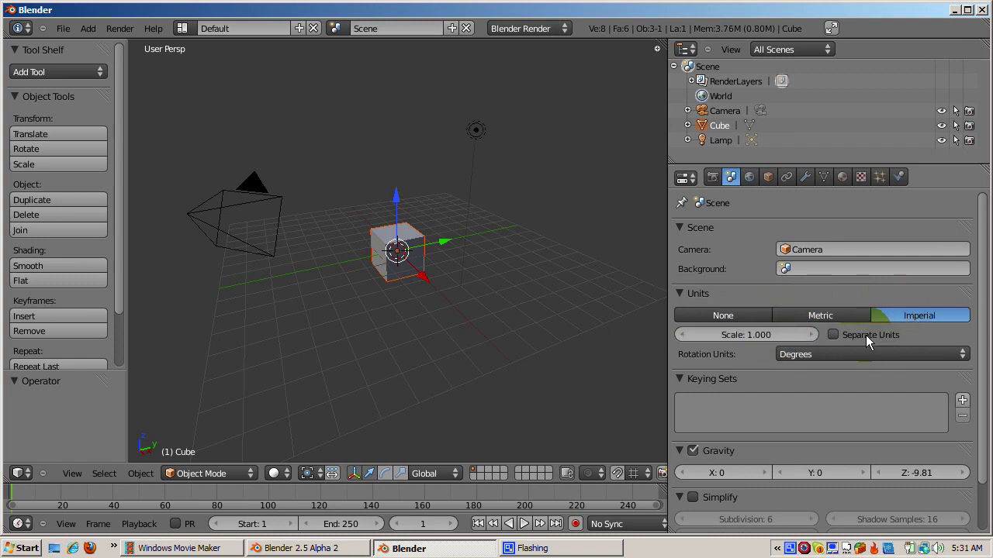
pyautogui.moveTo(668, 296); pyautogui.dragTo(788, 281)
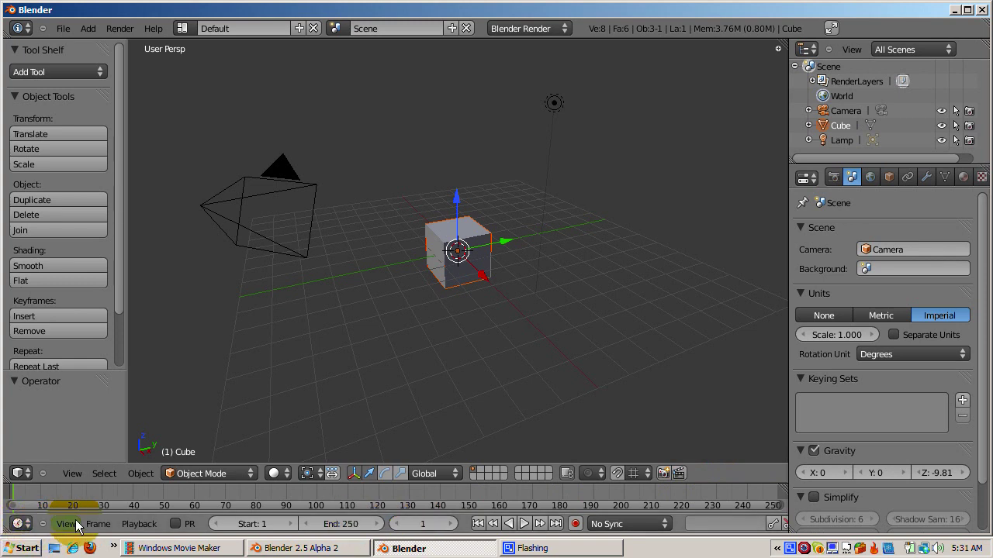
# Jump to frame 11, play the animation with Alt+A, then scrub back to frame 0.
pyautogui.click(138, 524)
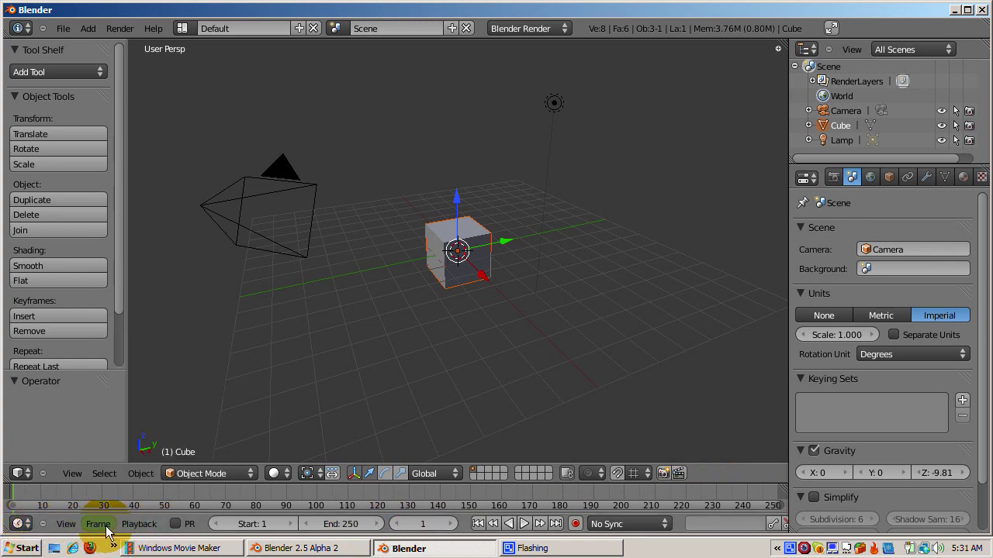
pyautogui.click(107, 526)
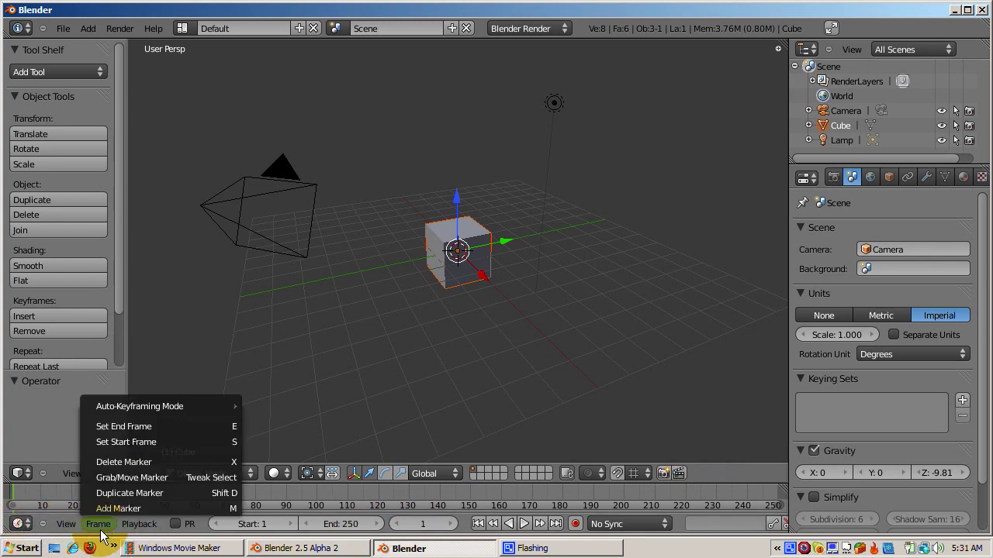
pyautogui.click(45, 493)
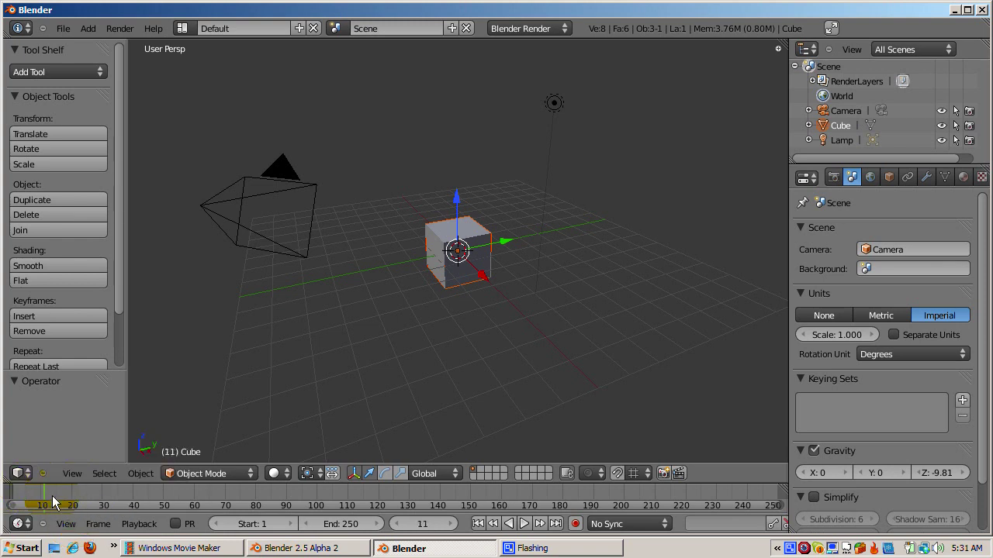
pyautogui.hotkey('alt', 'a')
pyautogui.moveTo(138, 493); pyautogui.dragTo(11, 493)
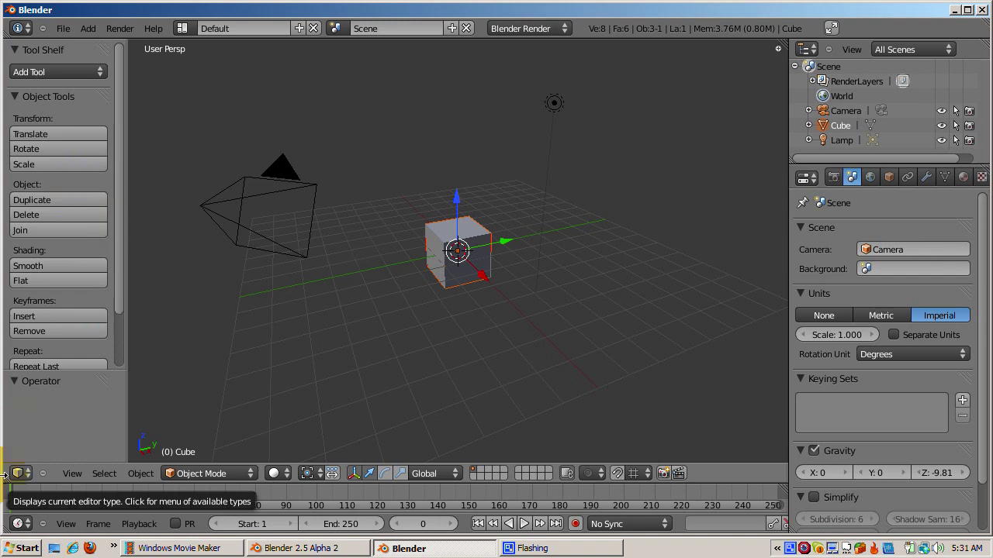
# Look through the 3D viewport header's View, Select and Object menus.
pyautogui.click(73, 473)
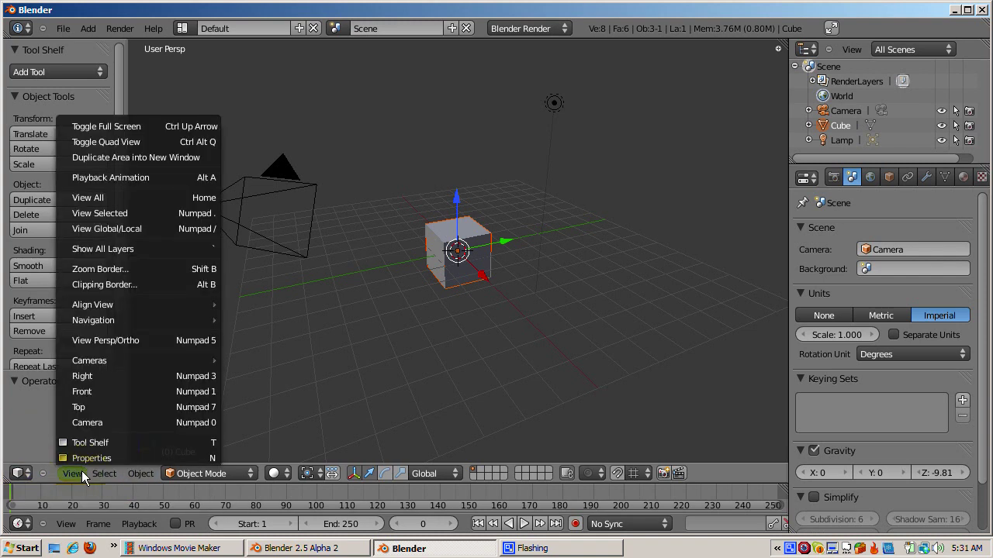
pyautogui.click(82, 473)
pyautogui.click(102, 473)
pyautogui.click(140, 473)
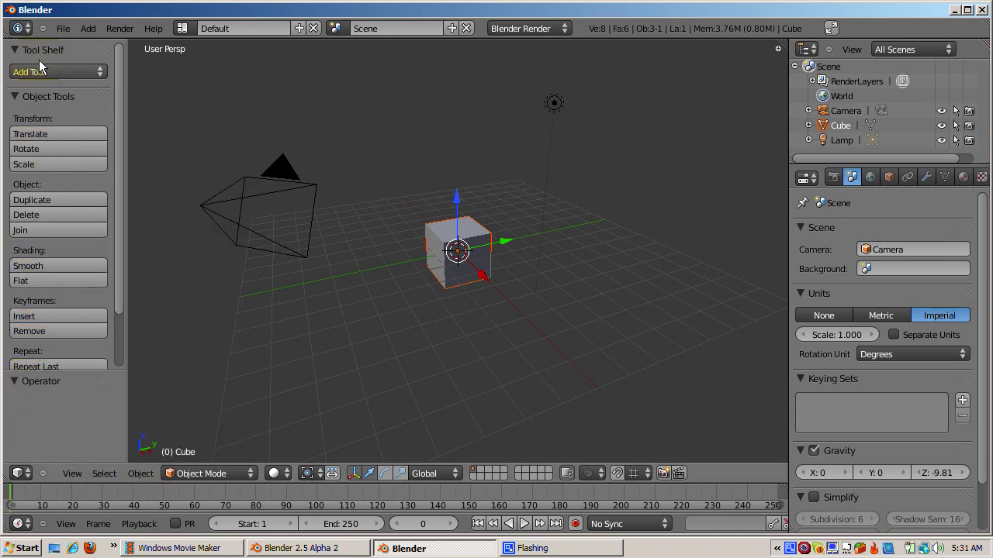
# Scale the cube to 0.987 and rotate it slightly using the Tool Shelf.
pyautogui.click(48, 160)
pyautogui.click(707, 178)
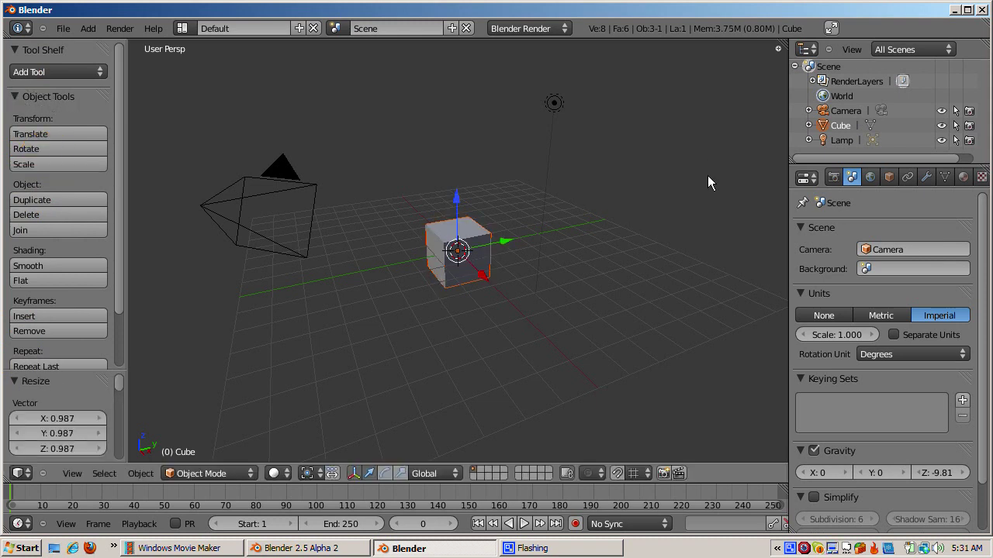
pyautogui.click(87, 152)
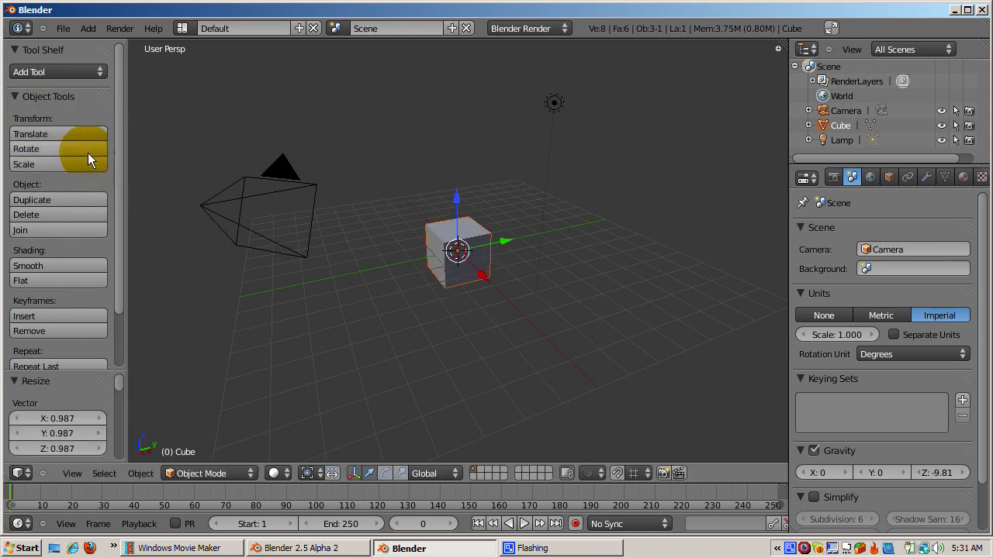
pyautogui.click(322, 210)
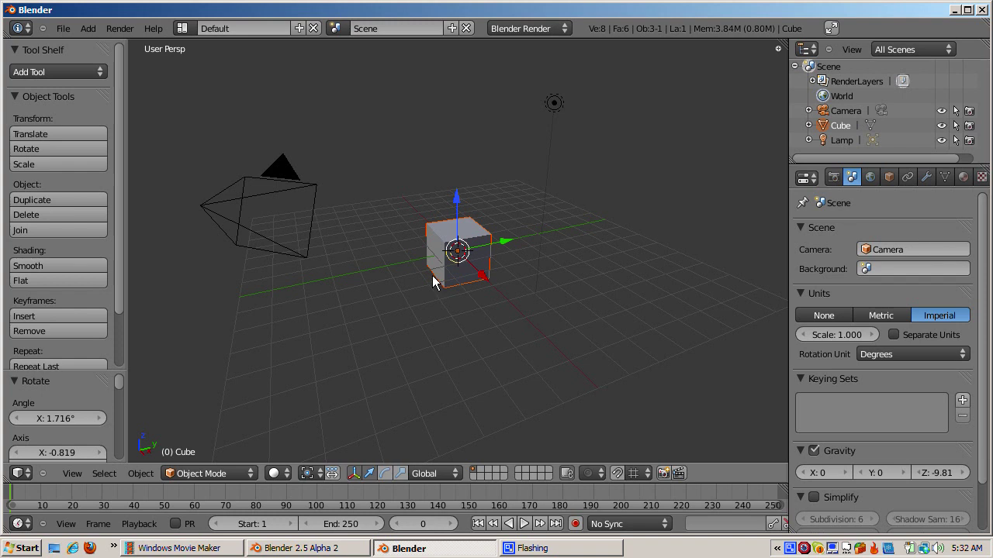
# Select the lamp, the camera, the cube and then the lamp again in turn.
pyautogui.click(547, 103)
pyautogui.rightClick(547, 103)
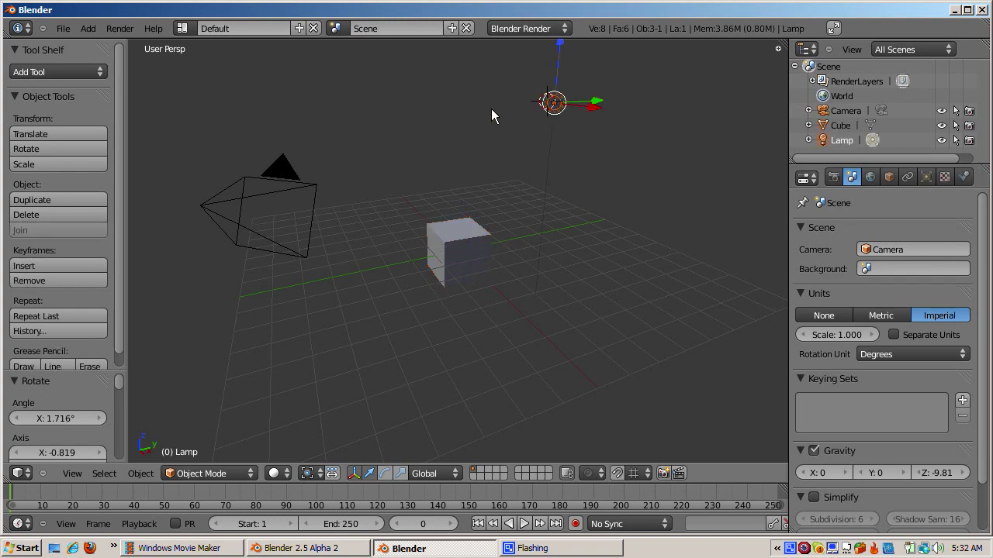
pyautogui.rightClick(230, 194)
pyautogui.rightClick(460, 248)
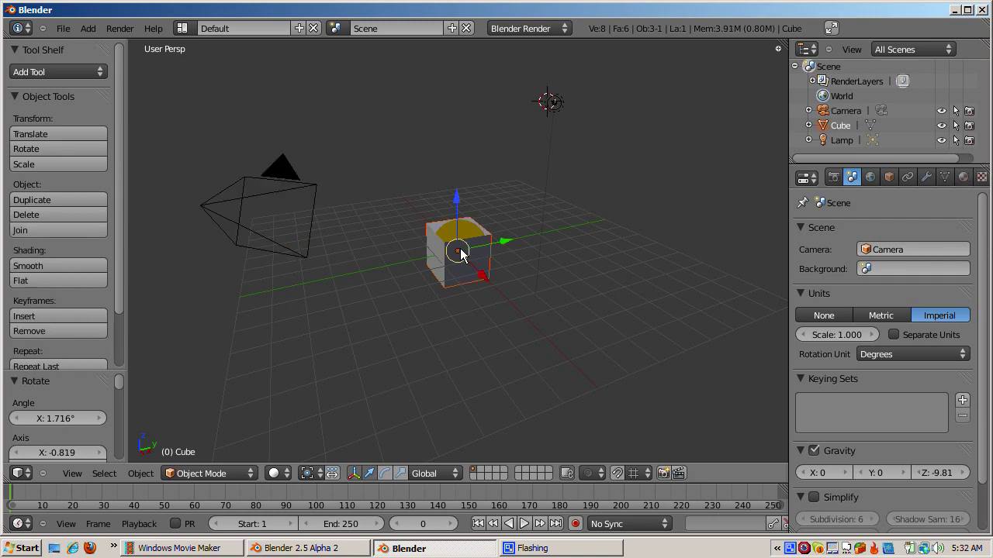
pyautogui.rightClick(546, 109)
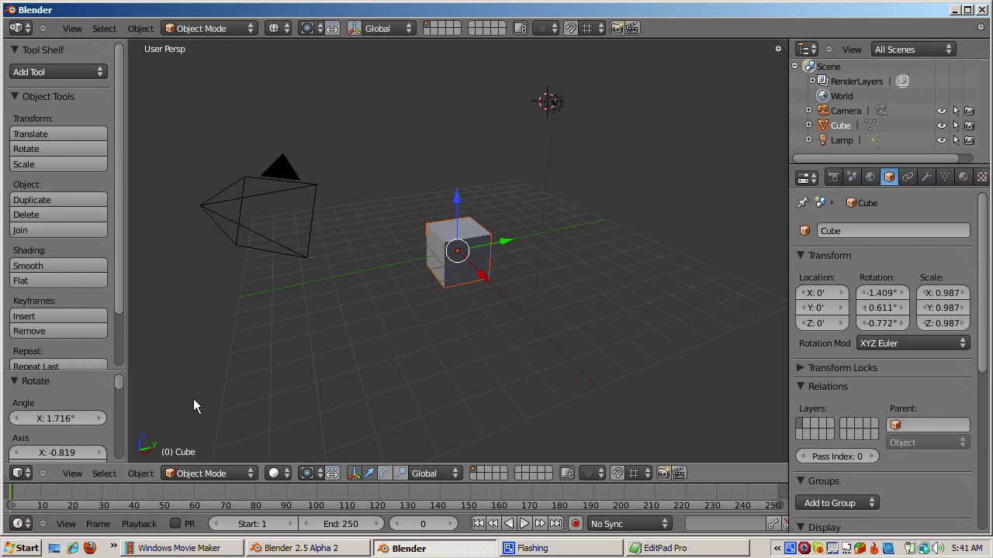
pyautogui.click(17, 474)
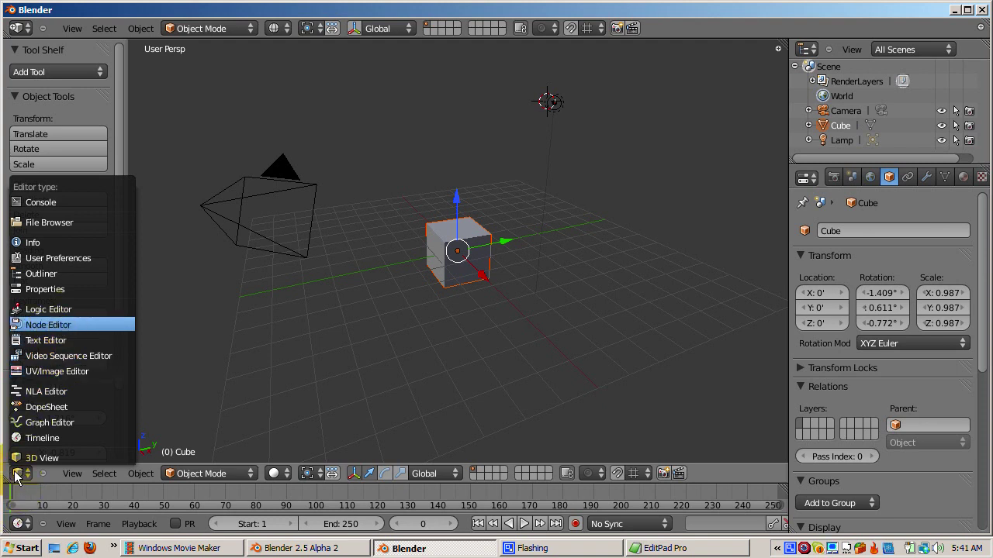
pyautogui.click(53, 225)
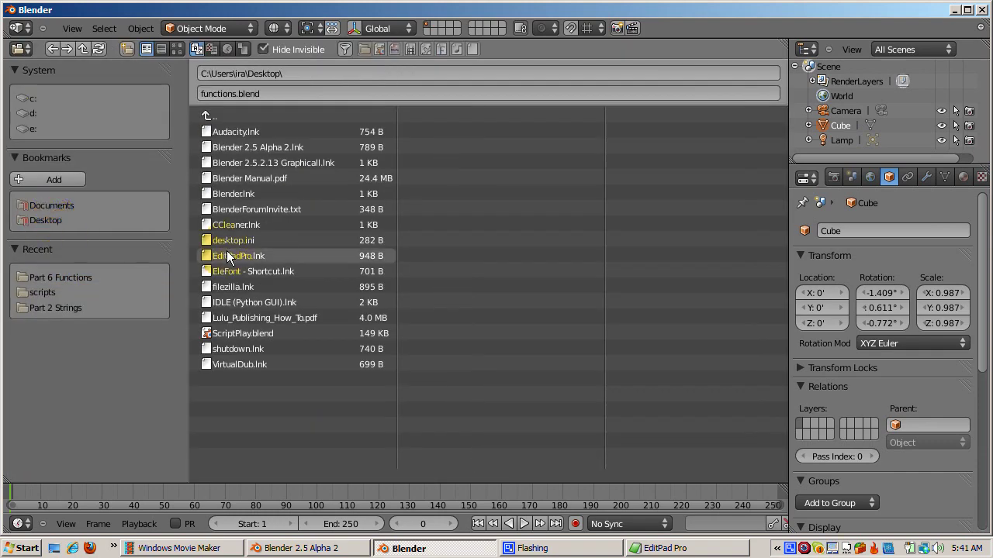
pyautogui.click(19, 50)
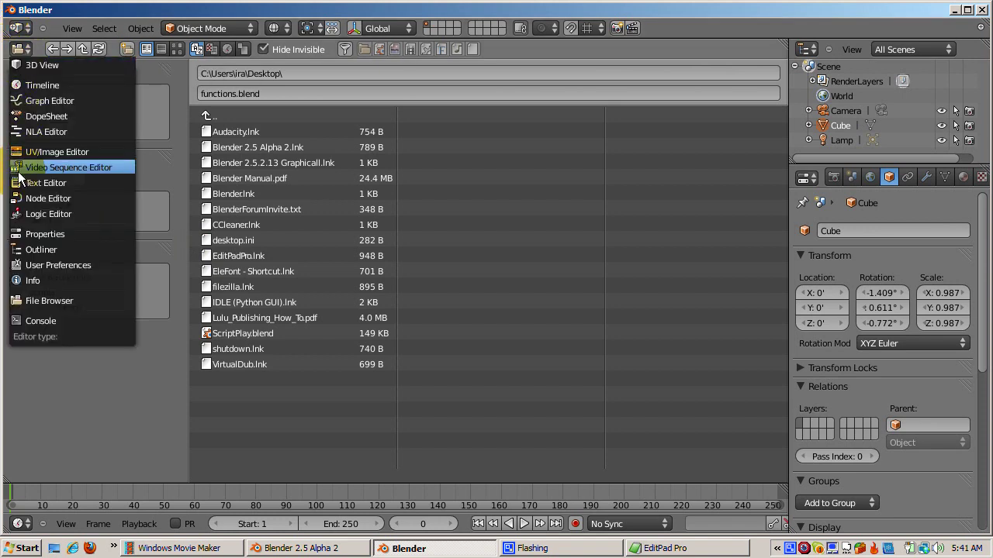
pyautogui.click(35, 265)
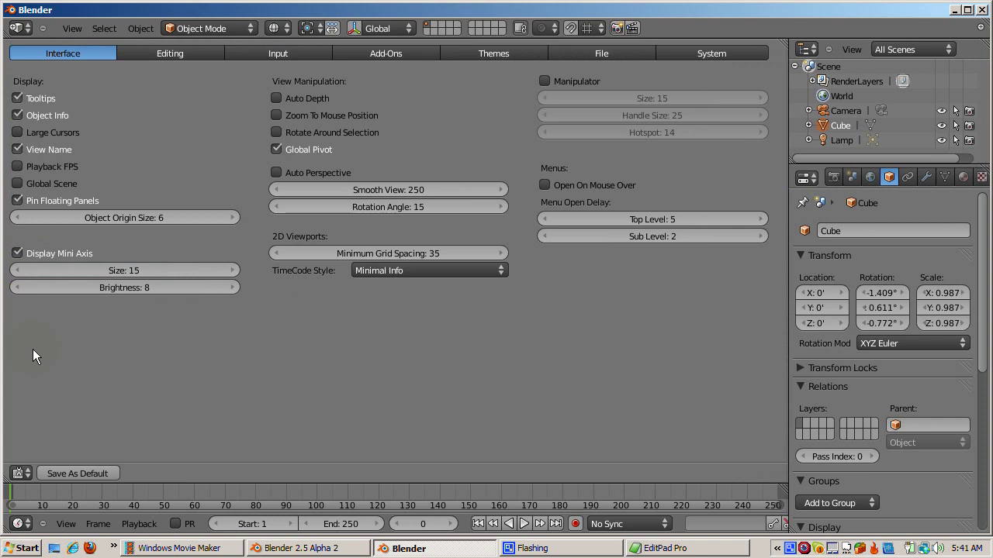
pyautogui.click(20, 474)
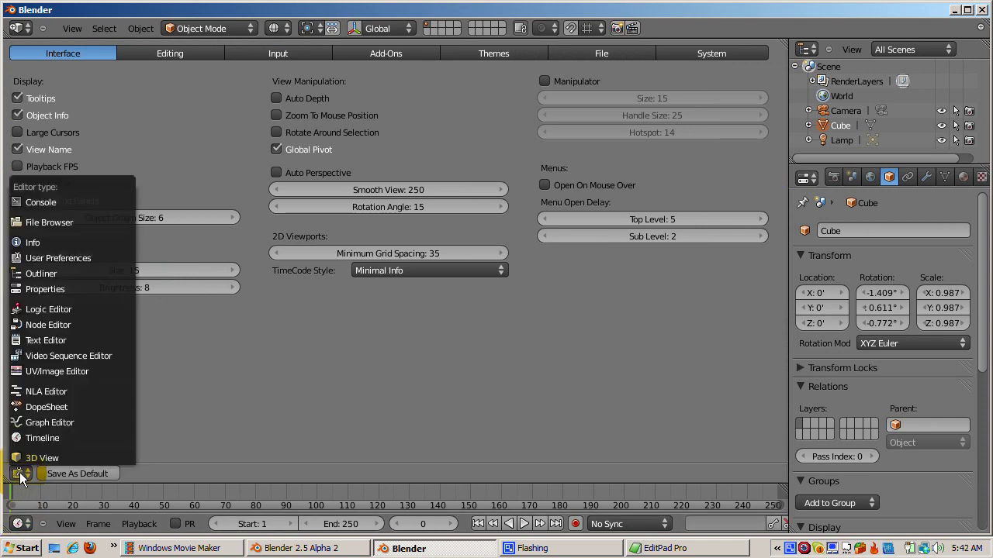
pyautogui.click(25, 457)
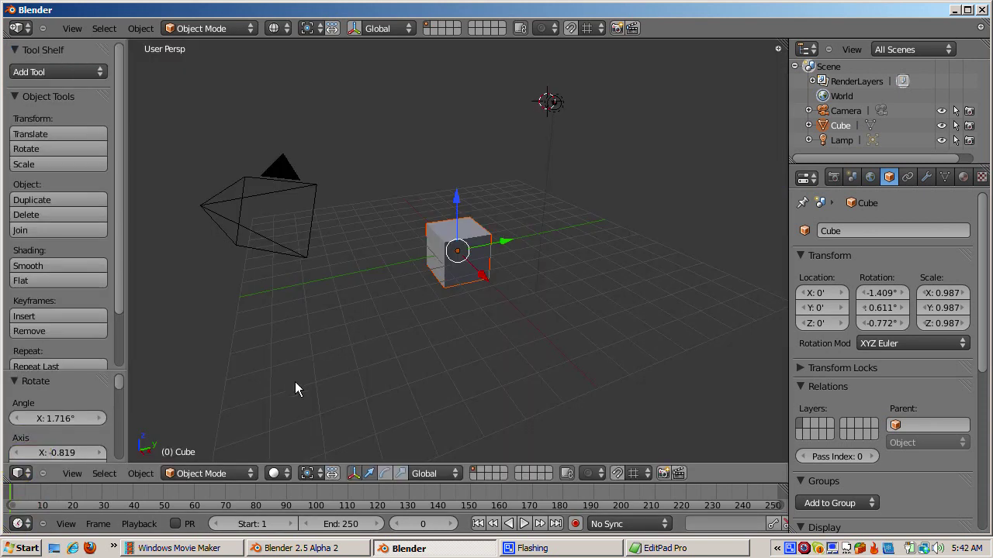